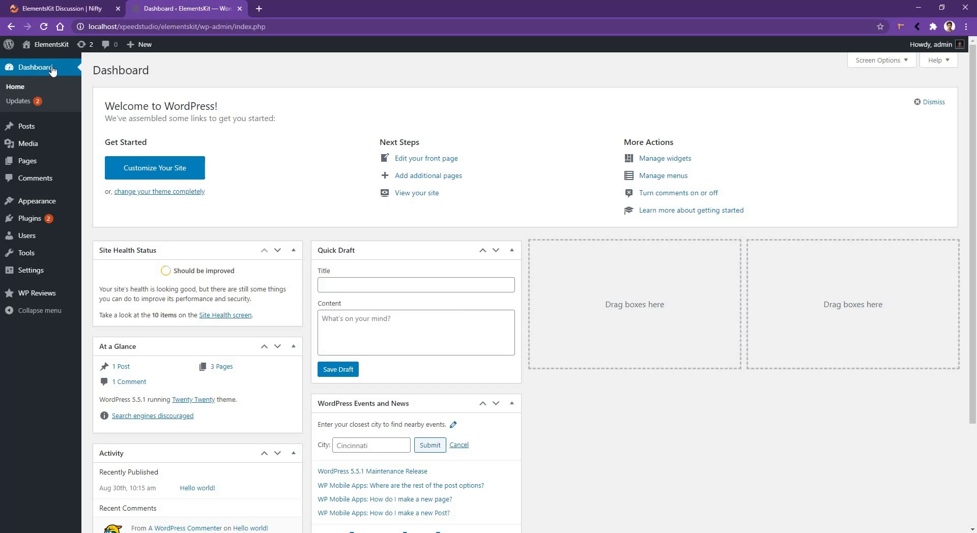
Step: Search the WordPress plugin directory for "wp ultimate review" from the page for adding plugins
left_click(30, 218)
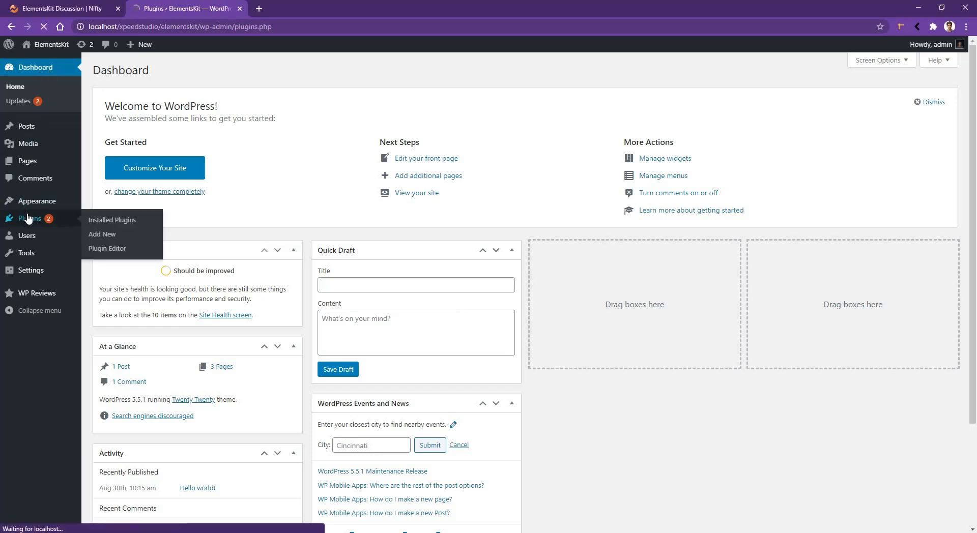
left_click(151, 72)
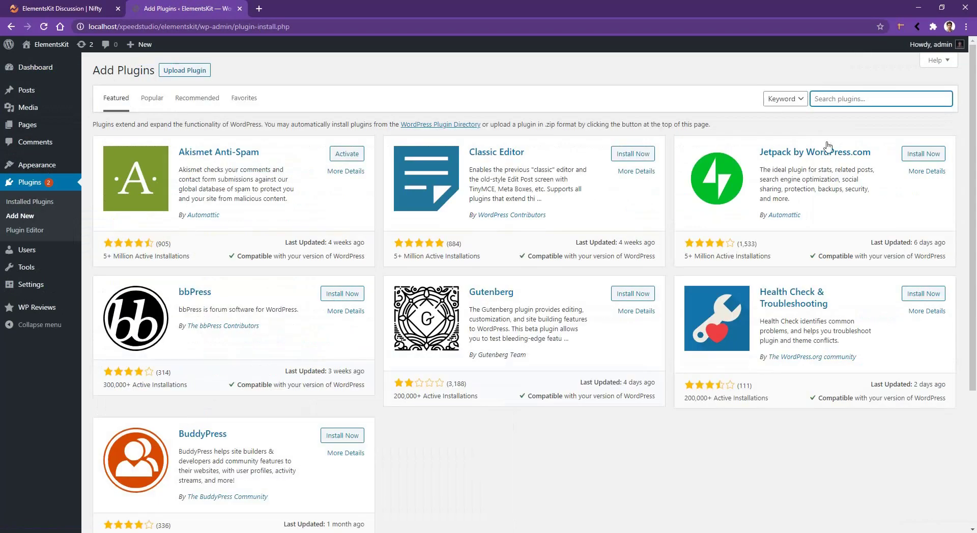
left_click(846, 98)
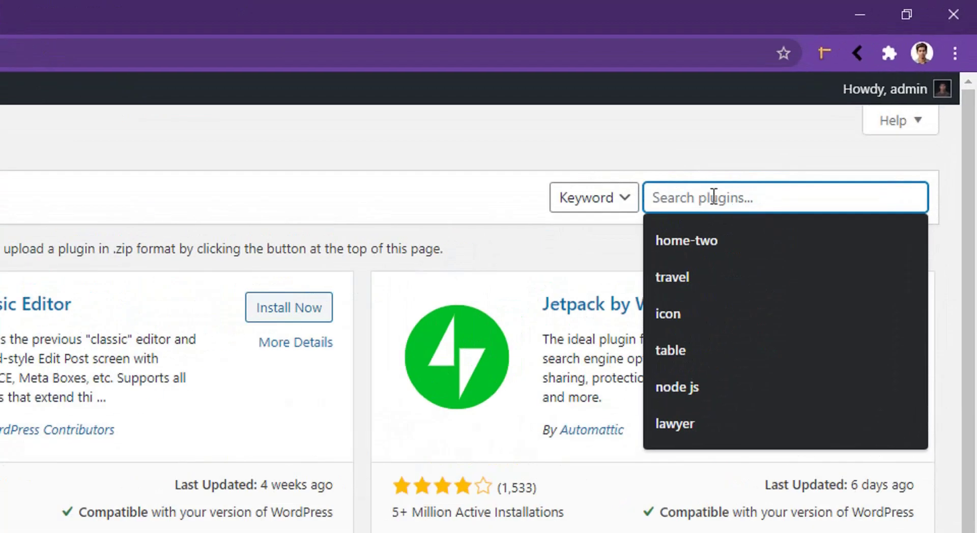
type("wp ultimate r")
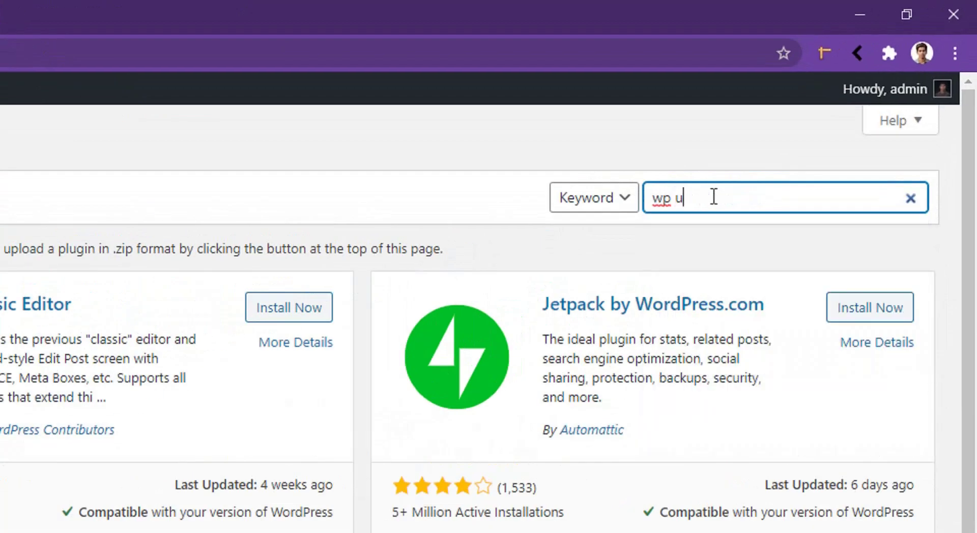
type("w")
key("BackSpace")
type("eview")
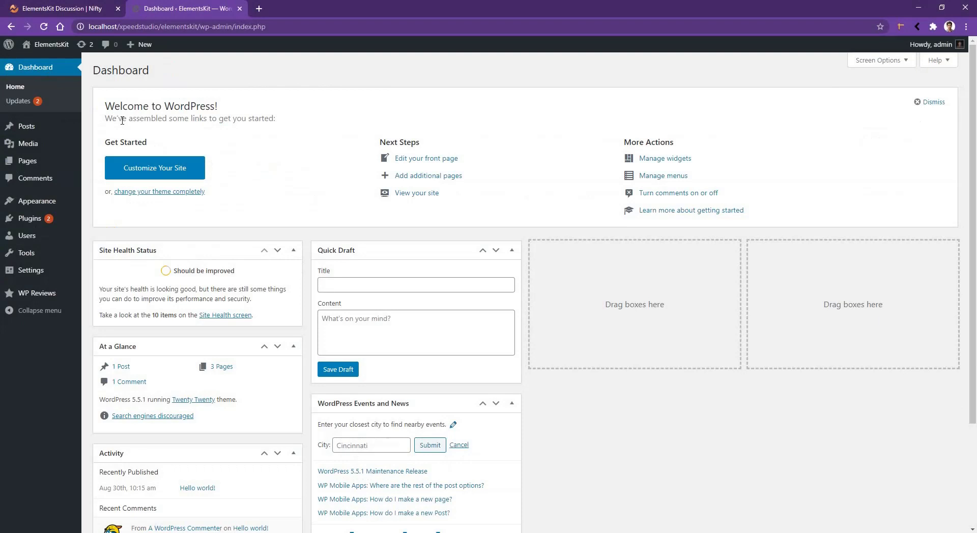
Step: Save the WP Reviews display settings with reviews enabled for Posts and Pages
left_click(40, 294)
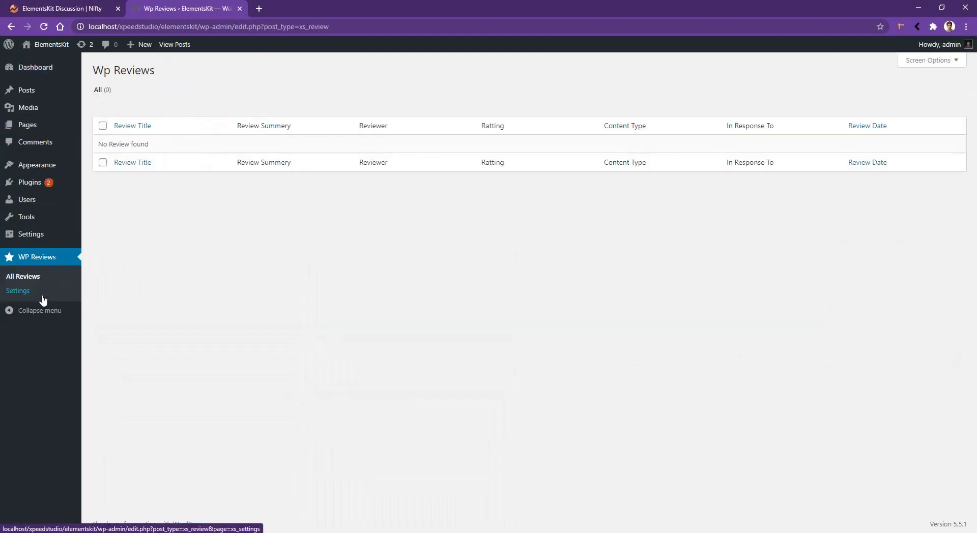
left_click(25, 292)
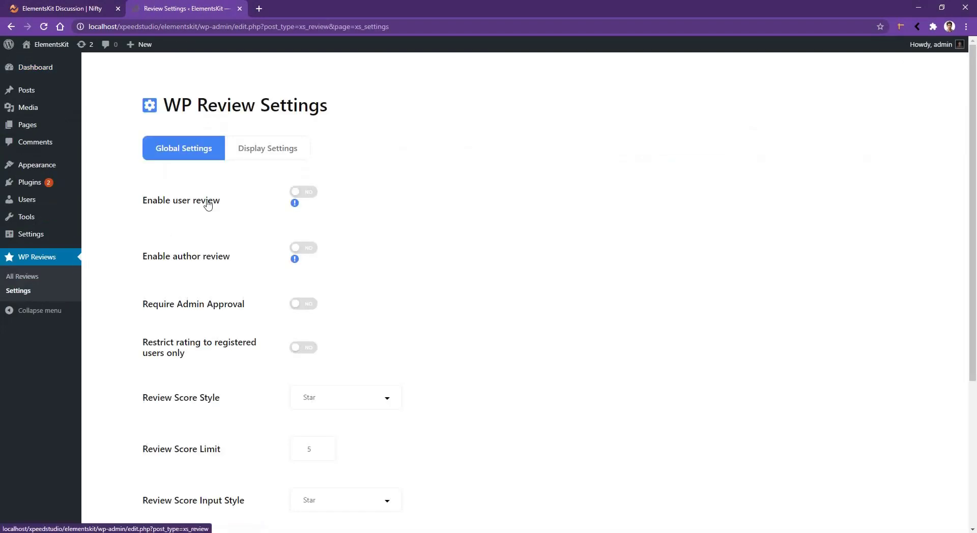
left_click(253, 155)
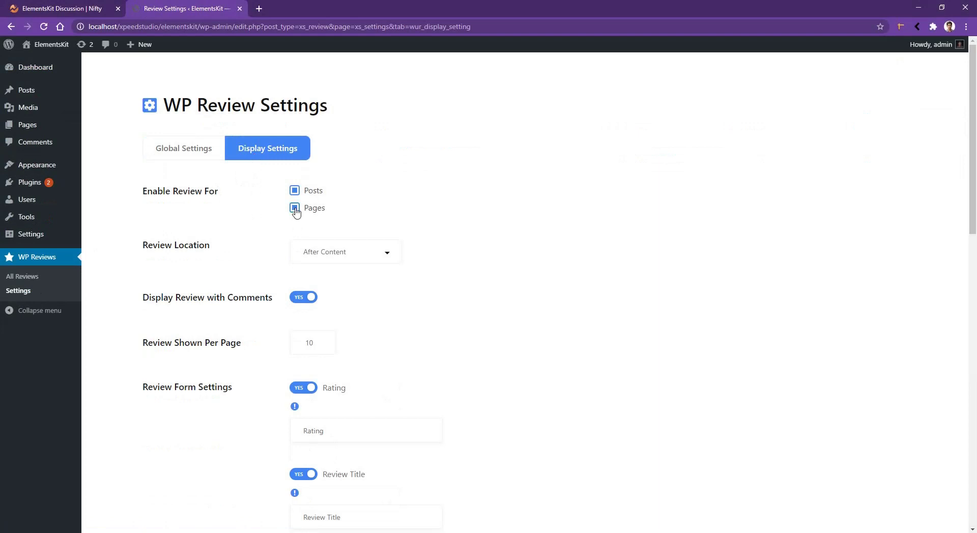
scroll(242, 366, "down", 15)
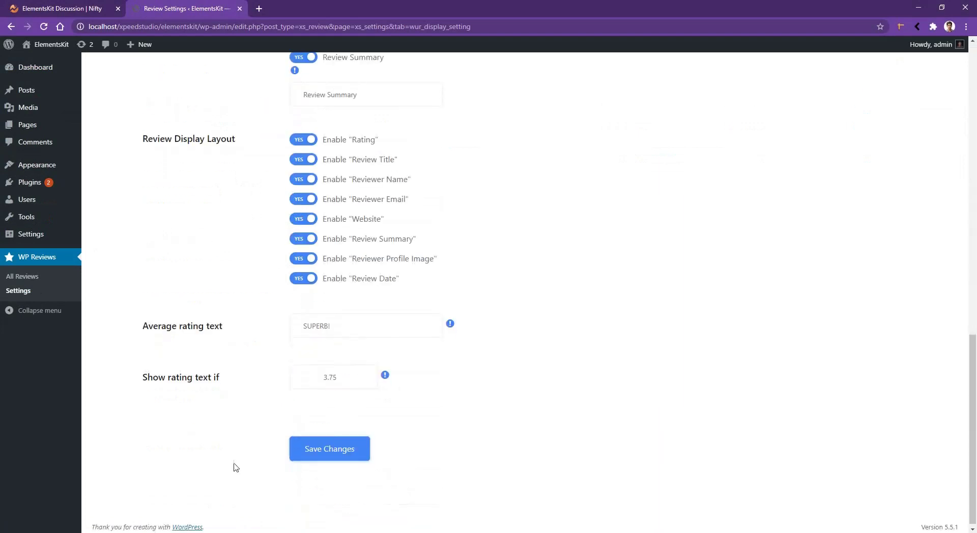
left_click(310, 456)
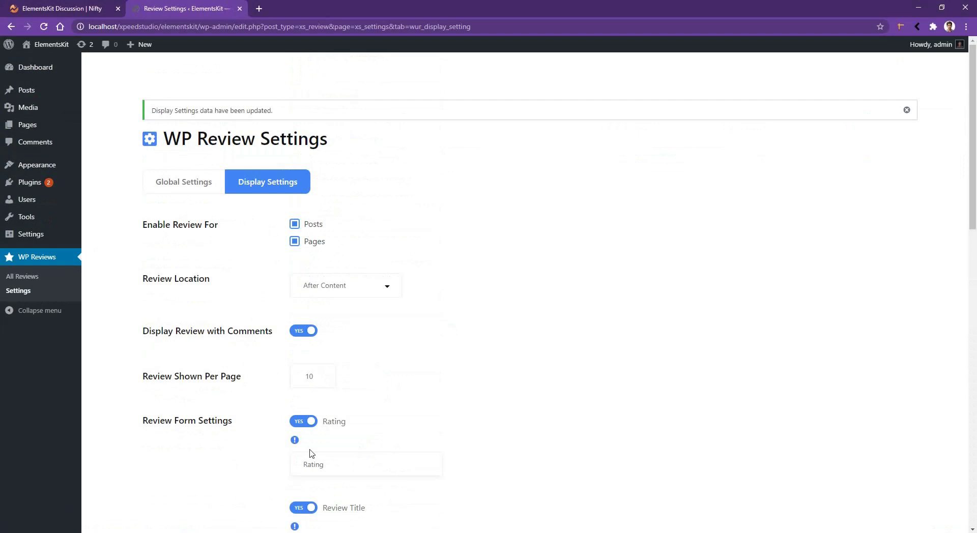
Step: Enable user review in the WP Reviews global settings and save the changes
left_click(198, 187)
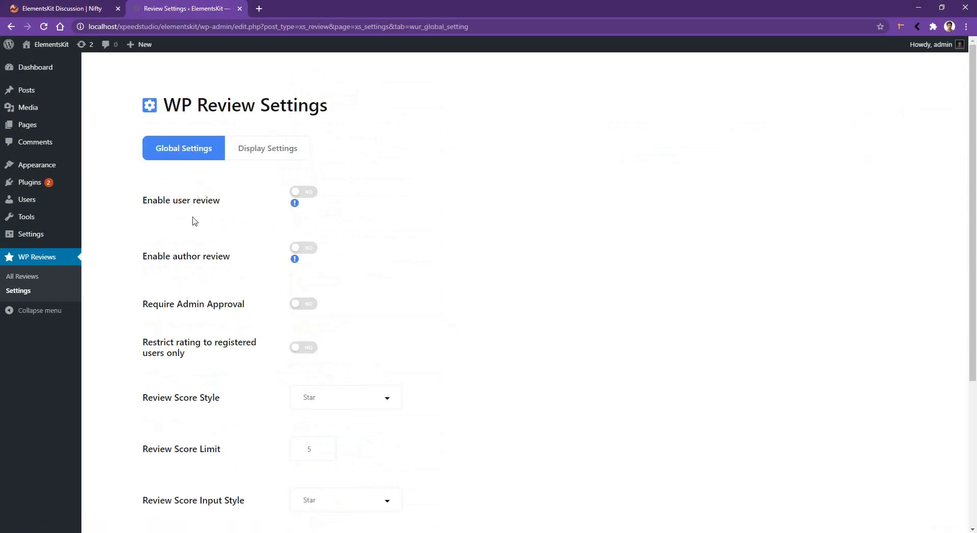
left_click(293, 194)
scroll(445, 254, "down", 4)
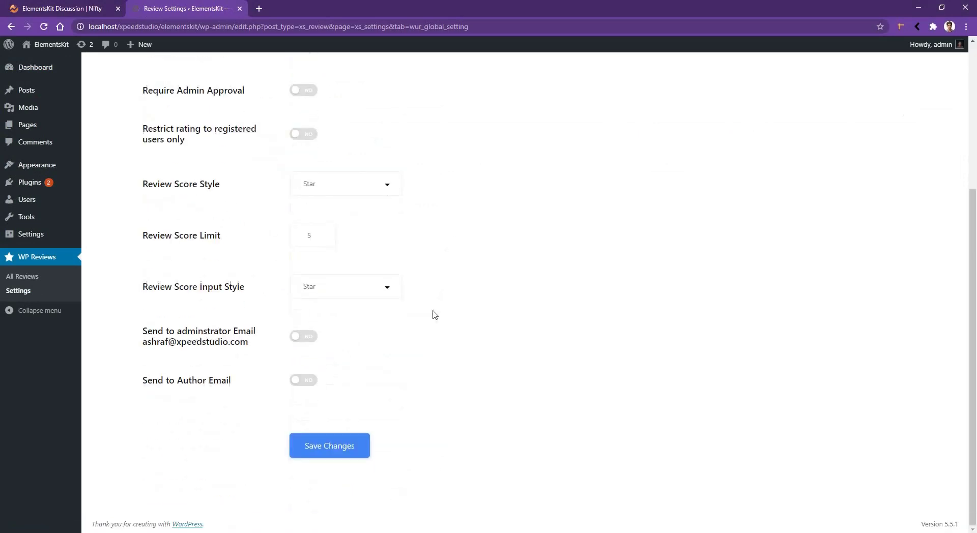
left_click(328, 451)
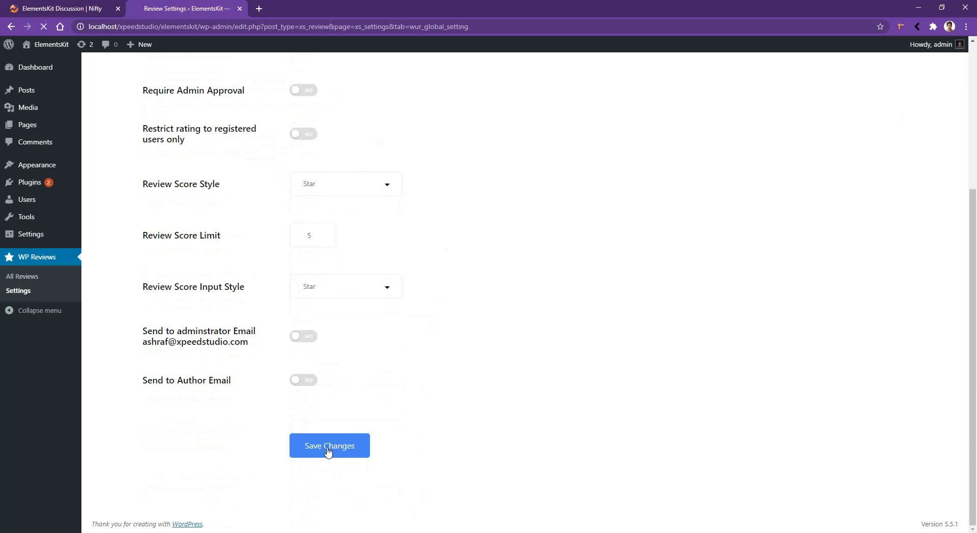
Step: Create a new page titled "review" in a separate browser tab, publish it and view it on the site
middle_click(43, 131)
key("ctrl+Tab")
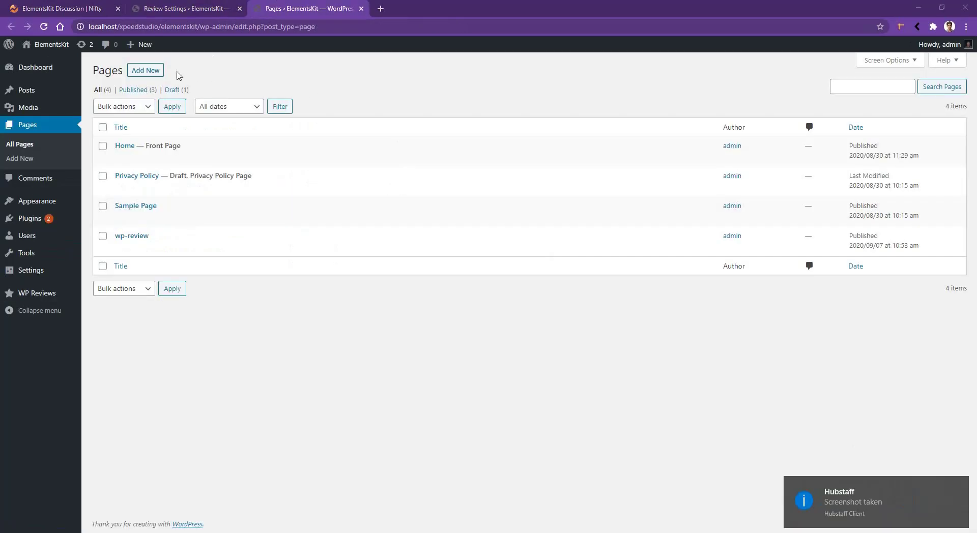
left_click(145, 71)
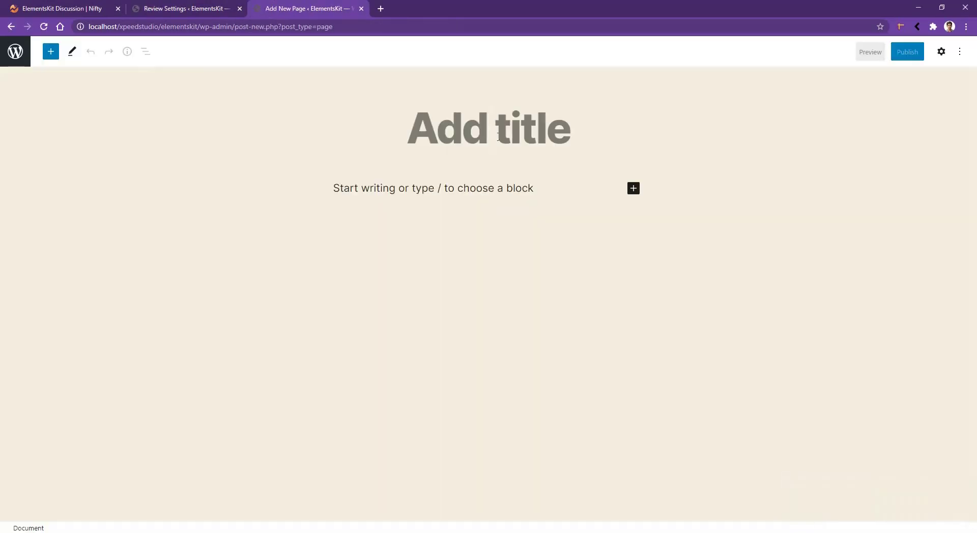
type("review")
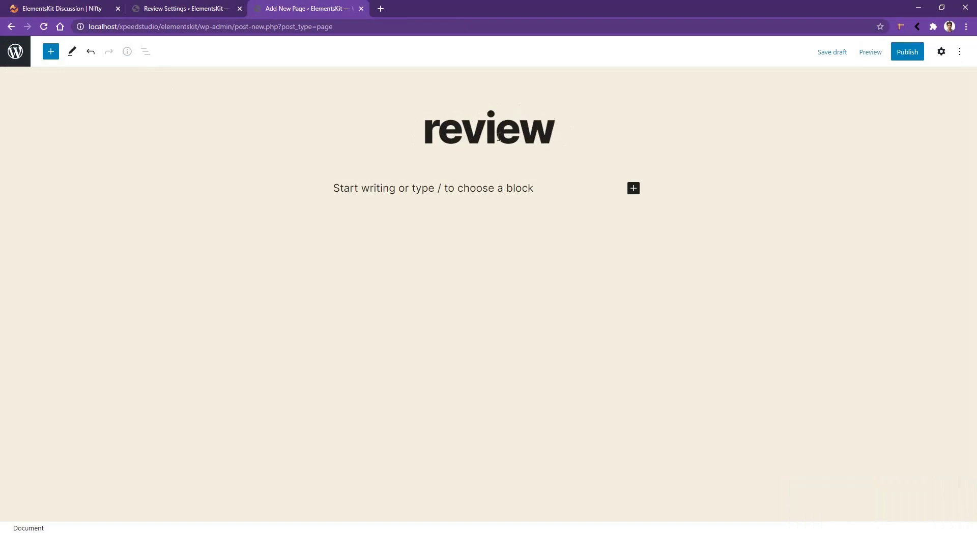
left_click(903, 53)
left_click(888, 51)
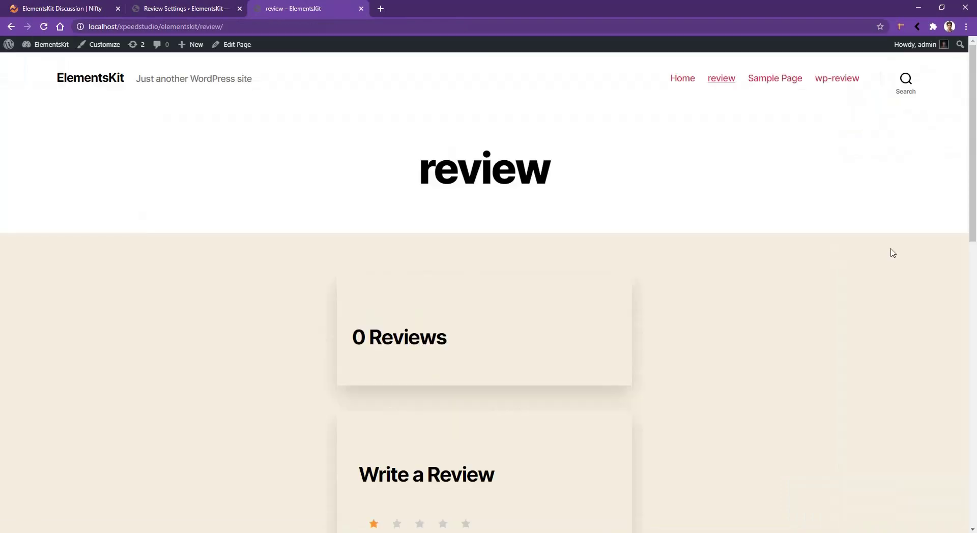
Step: Choose a five-star rating in the Write a Review form on the published page
scroll(738, 211, "down", 5)
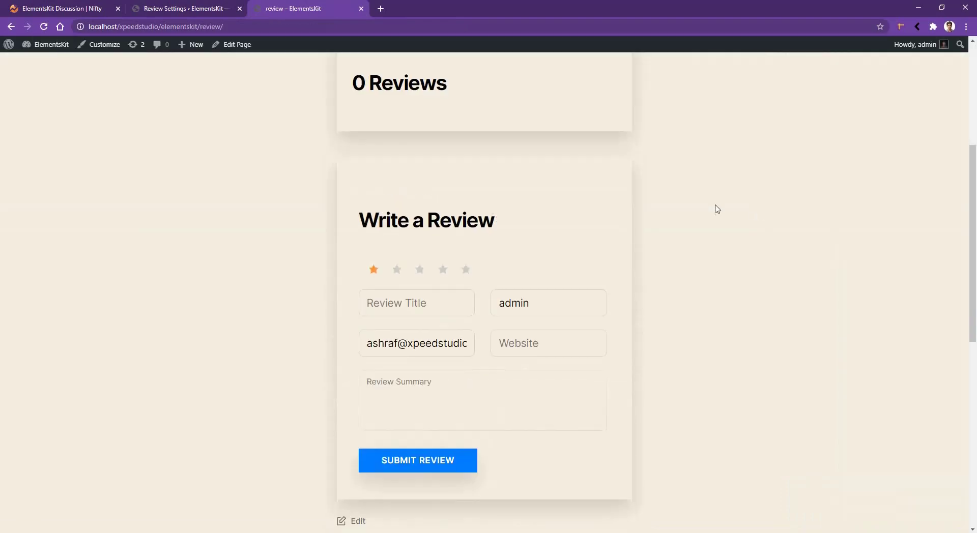
left_click(466, 269)
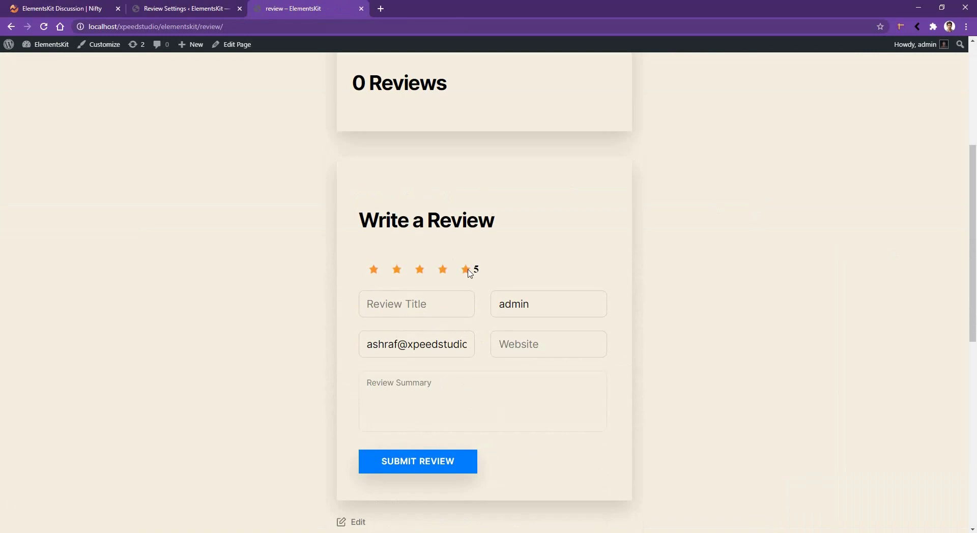
Step: Return to the WP Reviews global settings and save them again
left_click(201, 13)
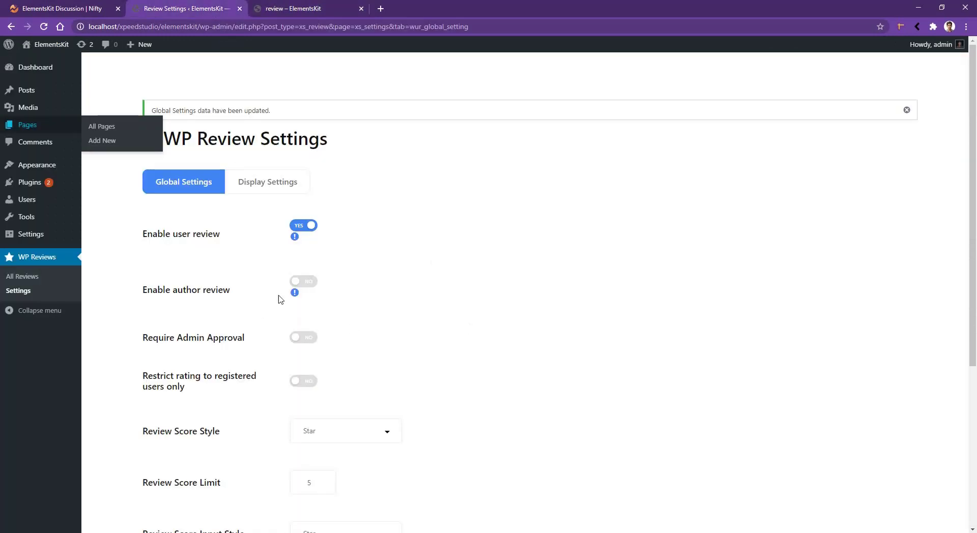
scroll(300, 291, "down", 5)
left_click(331, 452)
Step: Open the review page for editing, enable the overview in its reviewer details and set the review style to Point
left_click(283, 11)
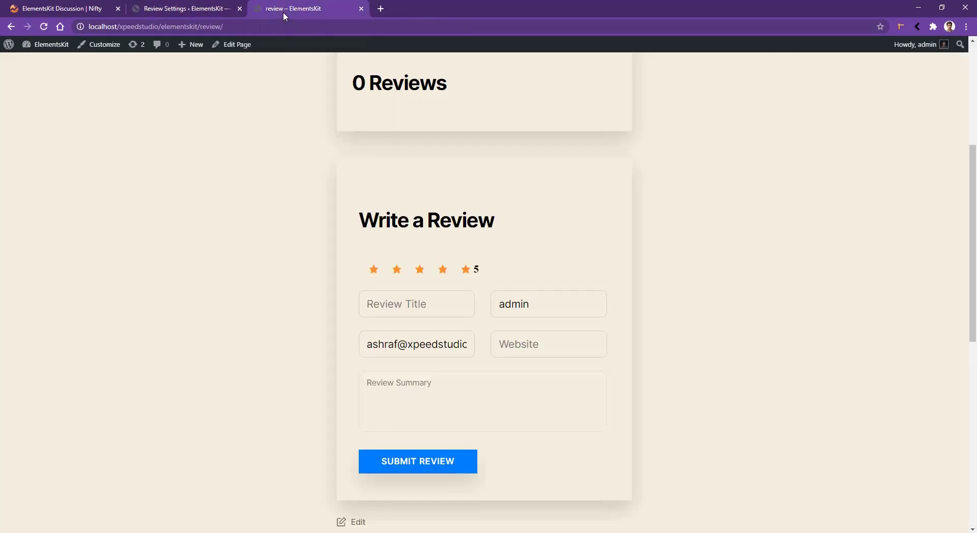
left_click(225, 45)
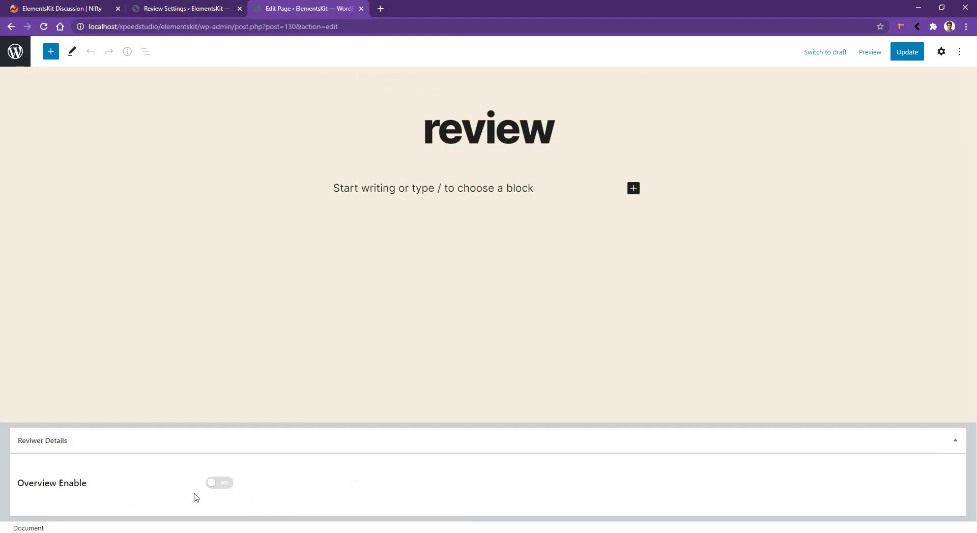
left_click(218, 483)
scroll(153, 407, "down", 6)
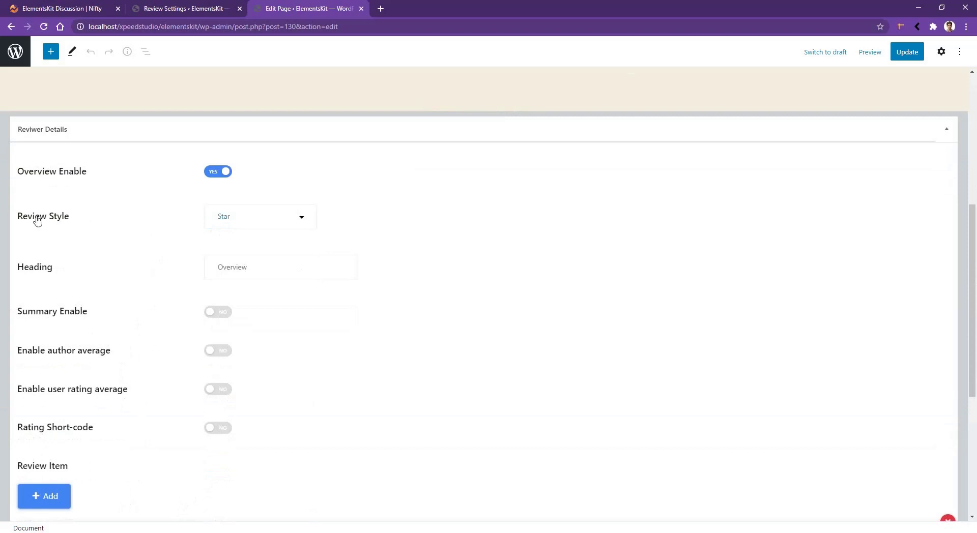
left_click(236, 222)
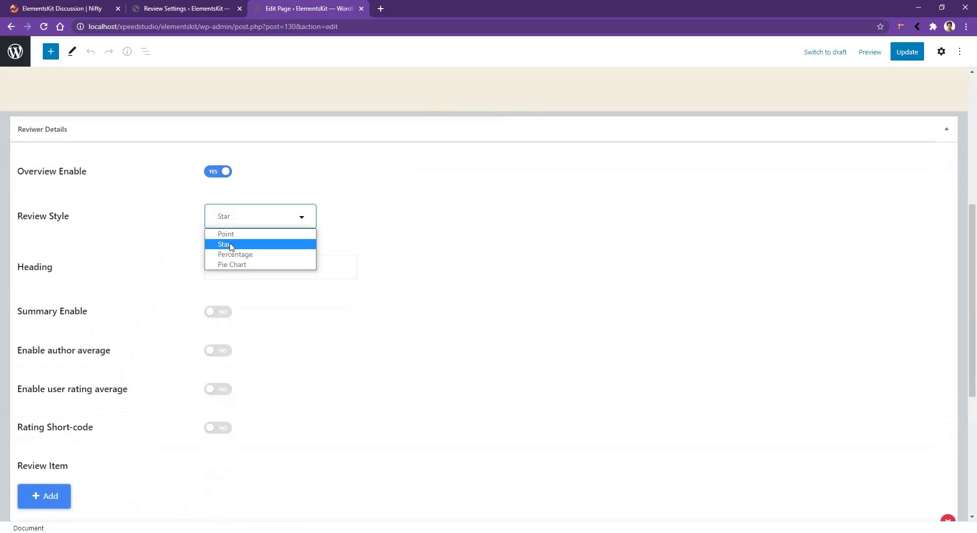
left_click(226, 234)
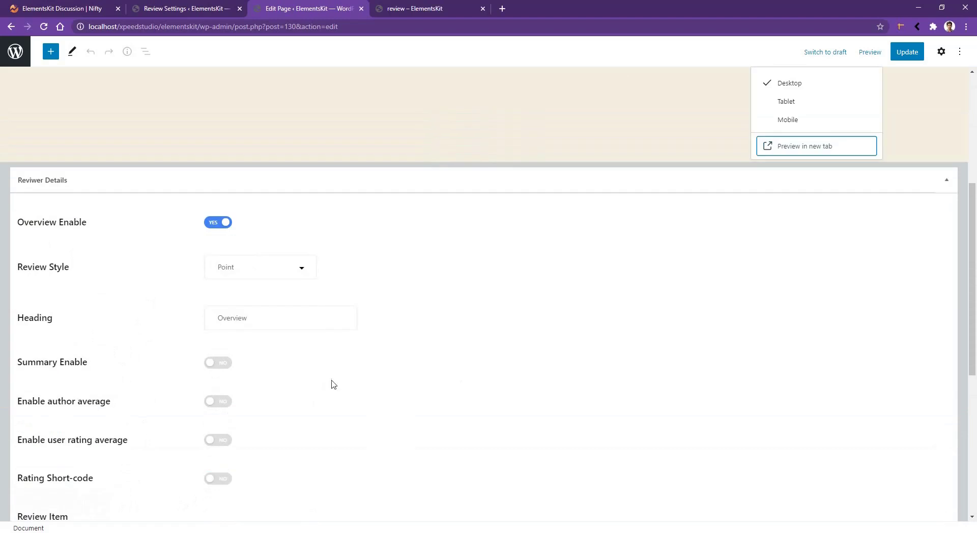
Step: Enable the summary, the author average and the user rating average in the page's reviewer details
left_click(218, 363)
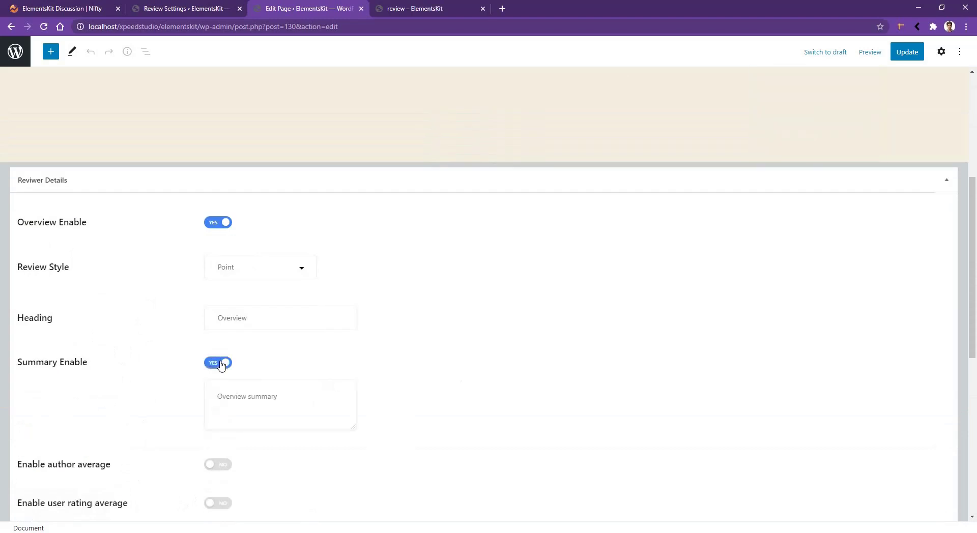
scroll(229, 384, "down", 2)
left_click(221, 364)
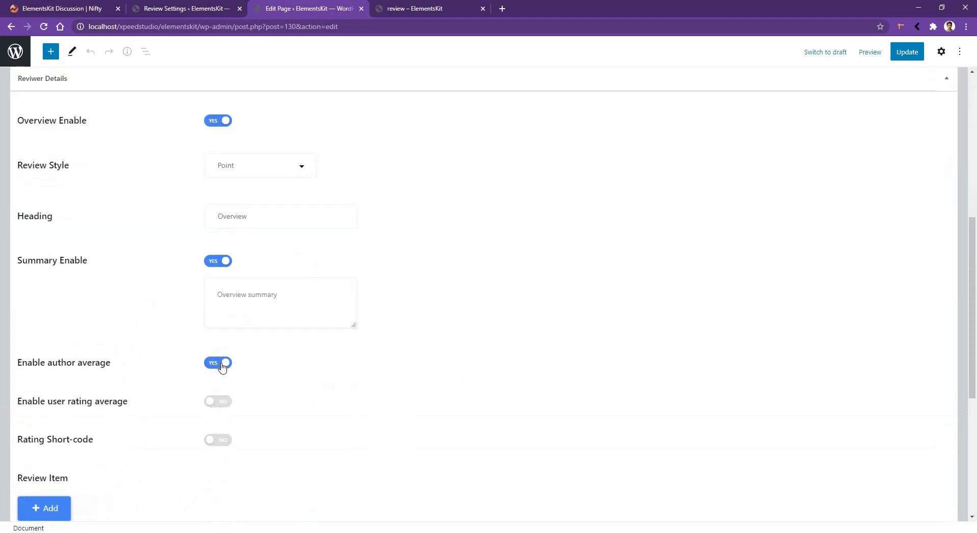
left_click(204, 403)
Step: Name the three review items "item one", "item two" and "item three", and update the page
scroll(364, 347, "down", 5)
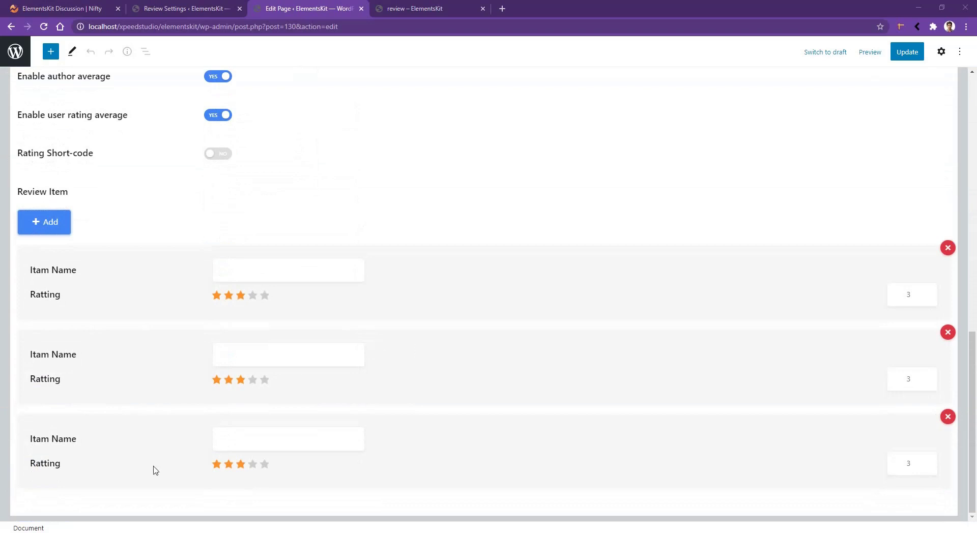
left_click(287, 265)
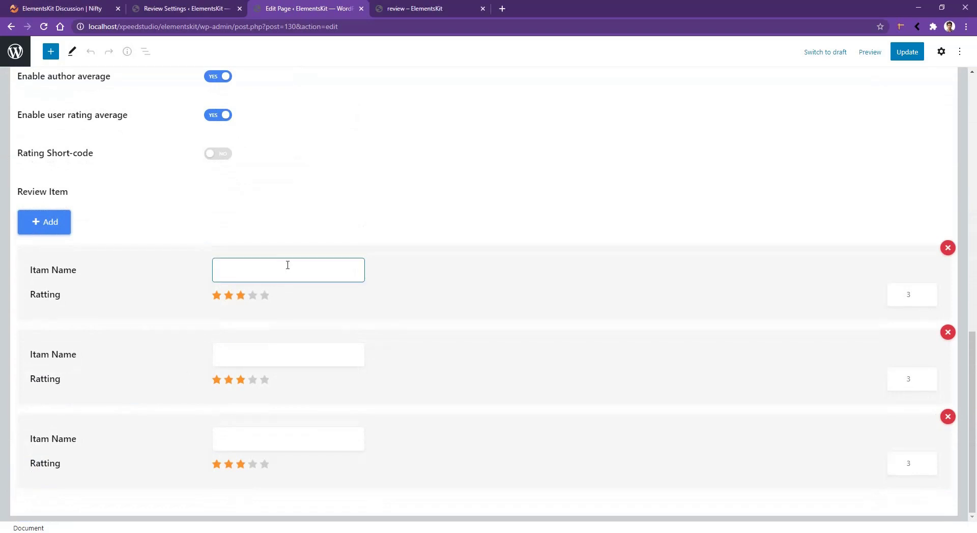
type("item one")
left_click(297, 359)
type("item two")
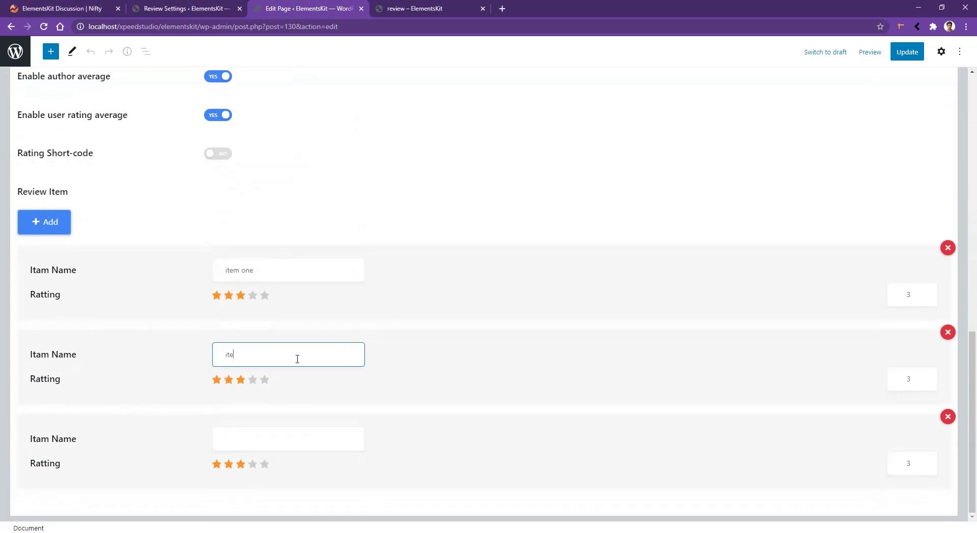
left_click(277, 442)
type("item ")
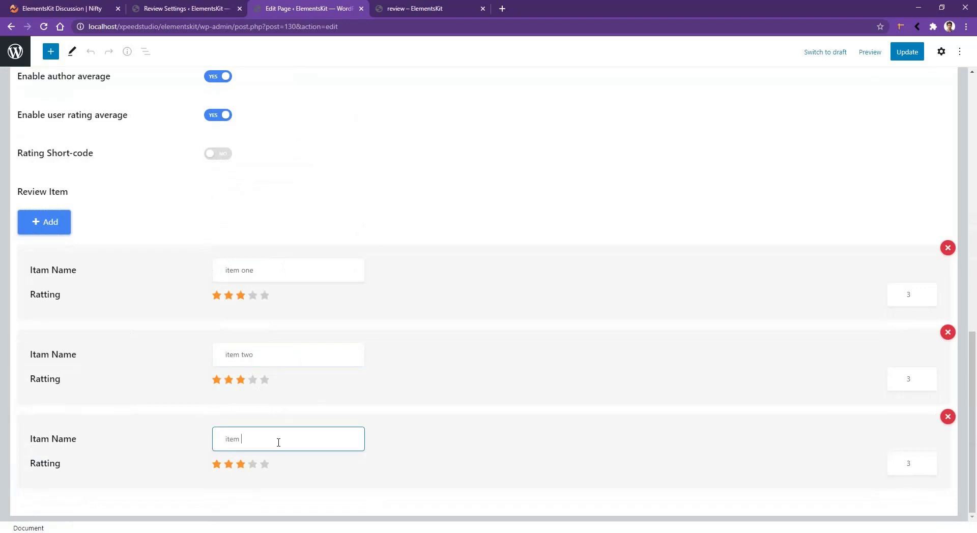
type("three")
left_click(907, 52)
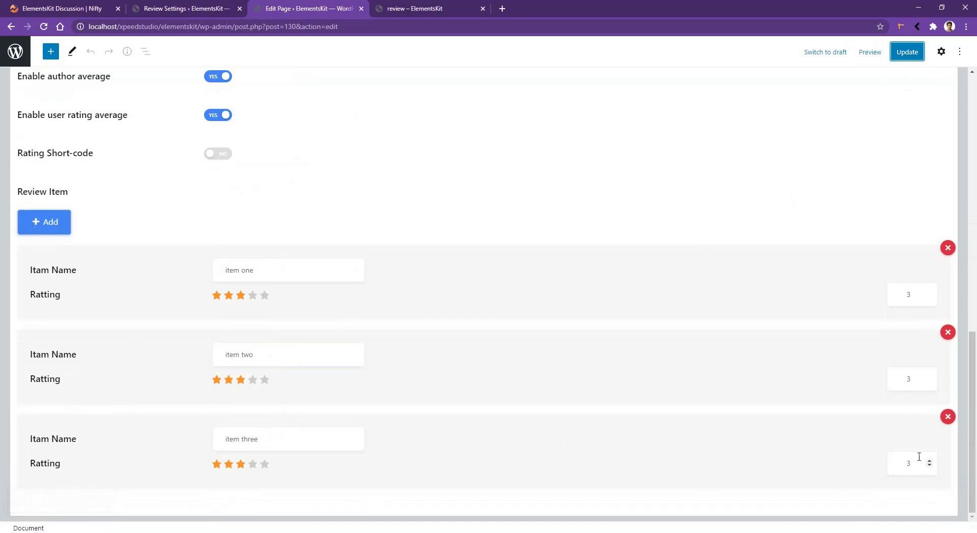
left_click(906, 54)
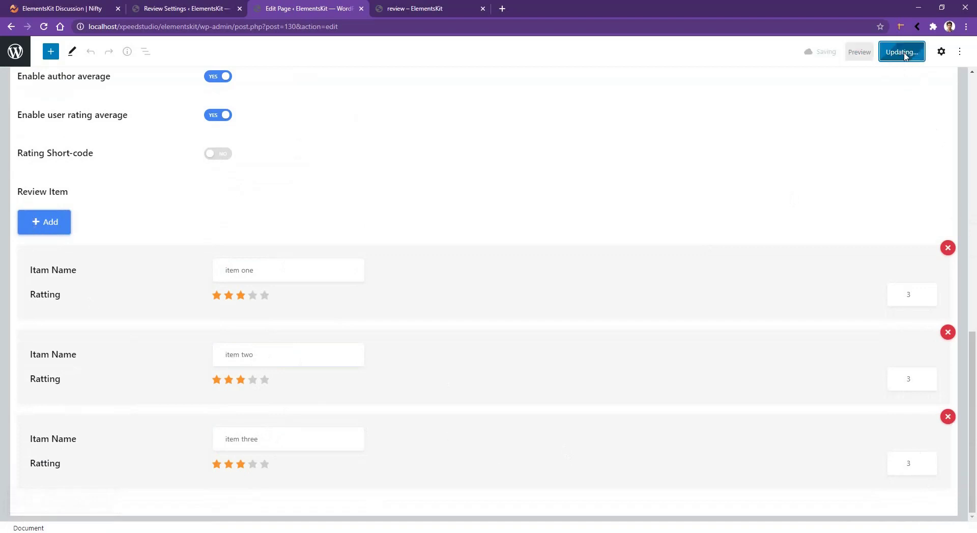
Step: Preview the review page in a new tab and examine the item scores and average in the Overview section
left_click(860, 52)
left_click(778, 146)
scroll(632, 294, "down", 4)
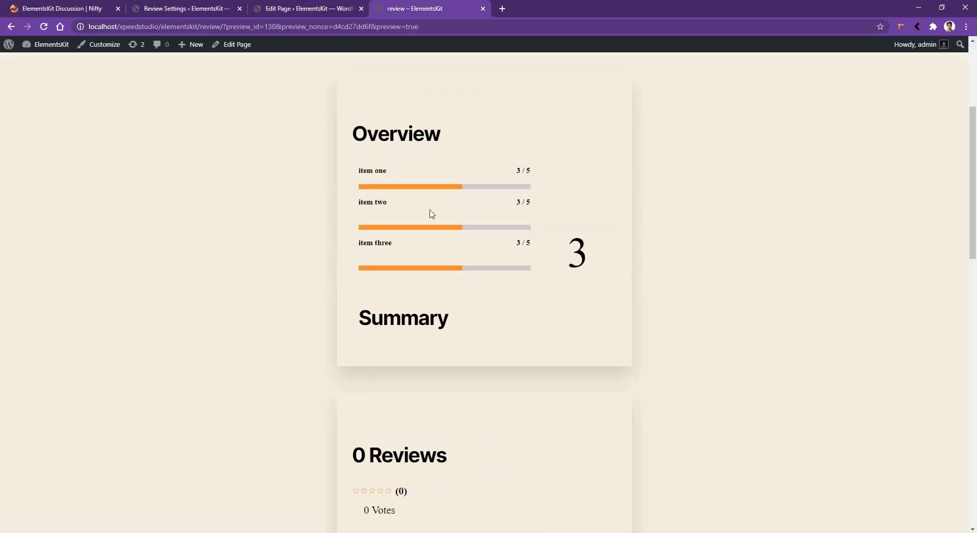
left_click_drag(513, 172, 541, 171)
left_click_drag(566, 260, 588, 257)
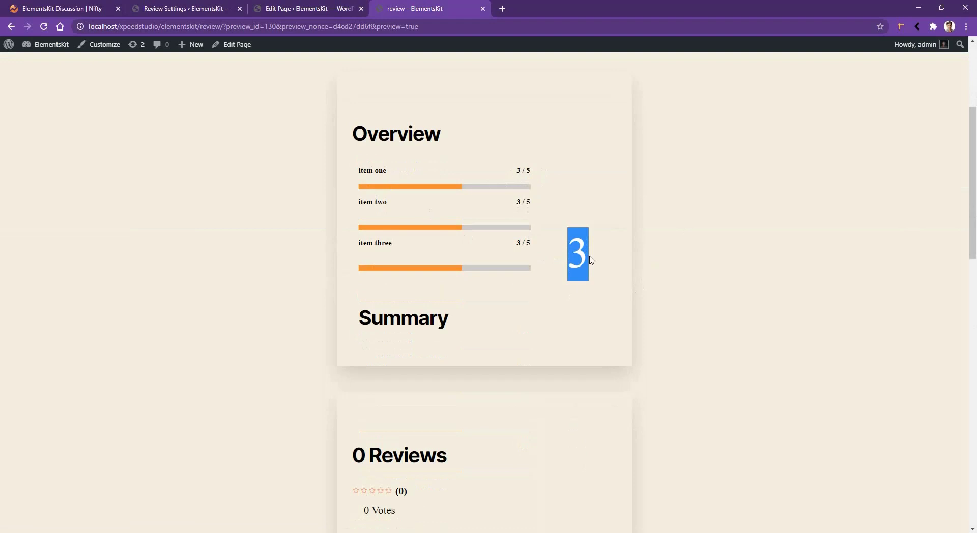
Step: Go to the display settings in the WP review settings and set the "Show rating text if" threshold to 2.75
left_click(538, 312)
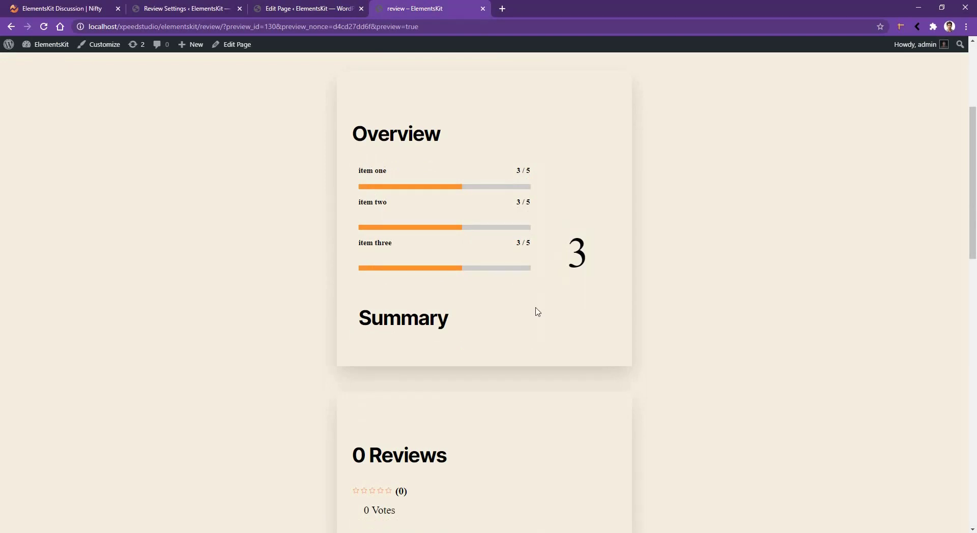
left_click(190, 9)
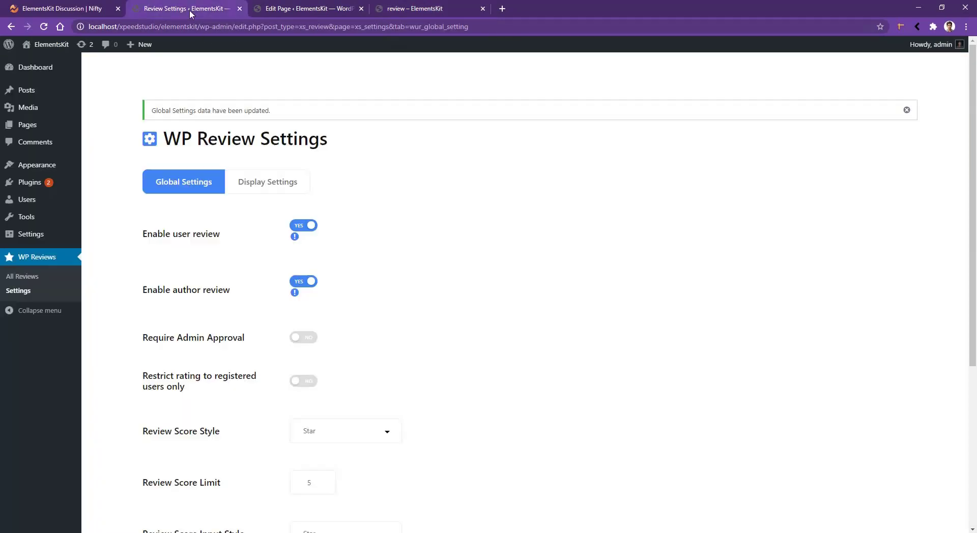
left_click(284, 187)
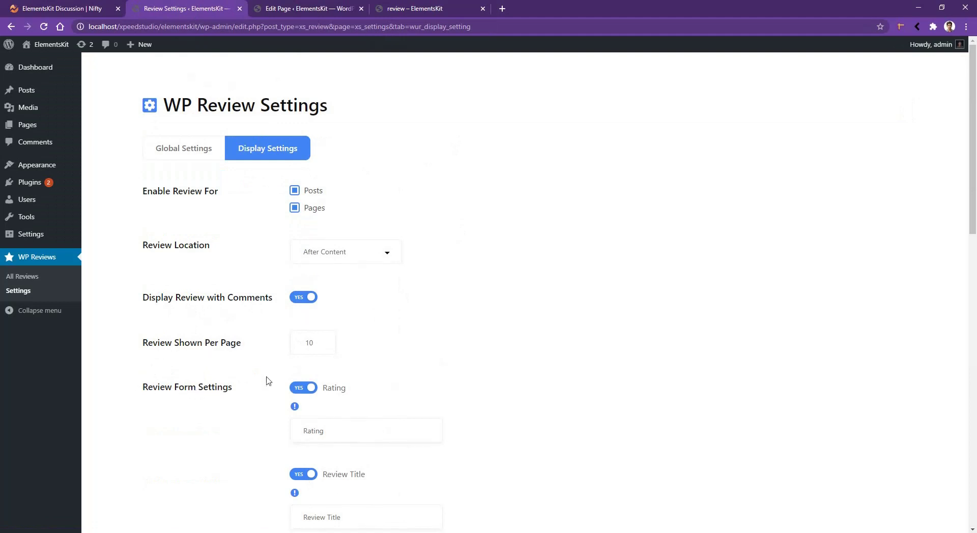
scroll(262, 377, "down", 3)
scroll(239, 369, "down", 2)
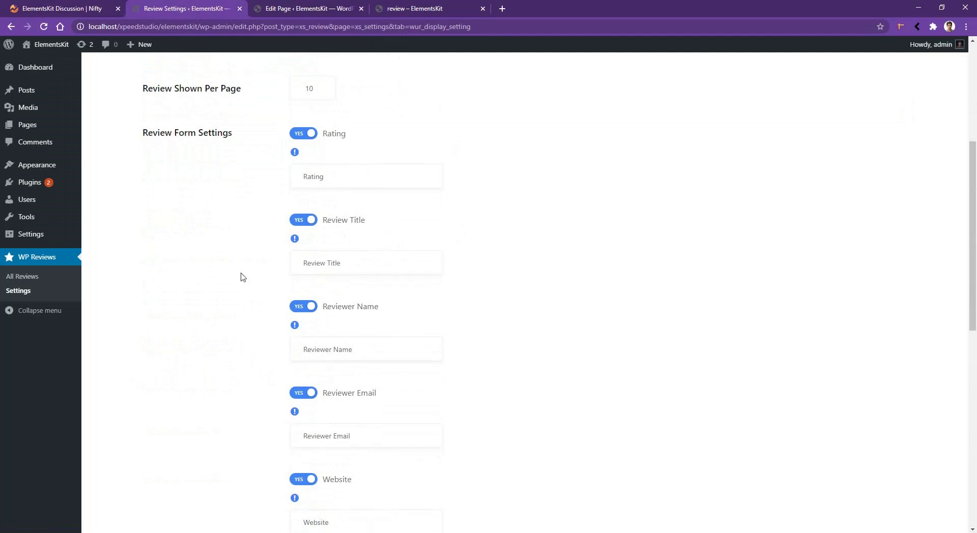
scroll(310, 255, "down", 10)
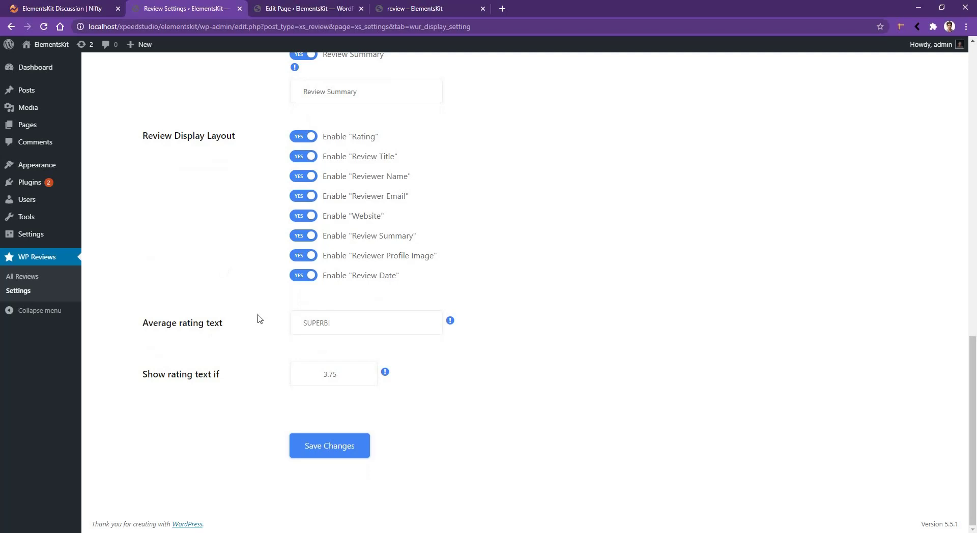
left_click(328, 374)
key("BackSpace")
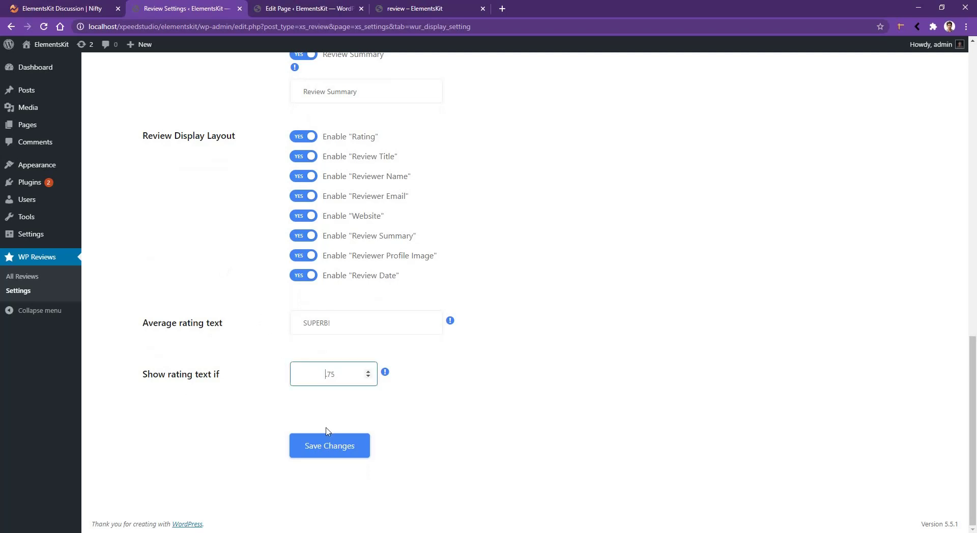
type("2")
Step: Extend the average rating text to "SUPERB! Great" and save the display settings
left_click(351, 322)
type("Great")
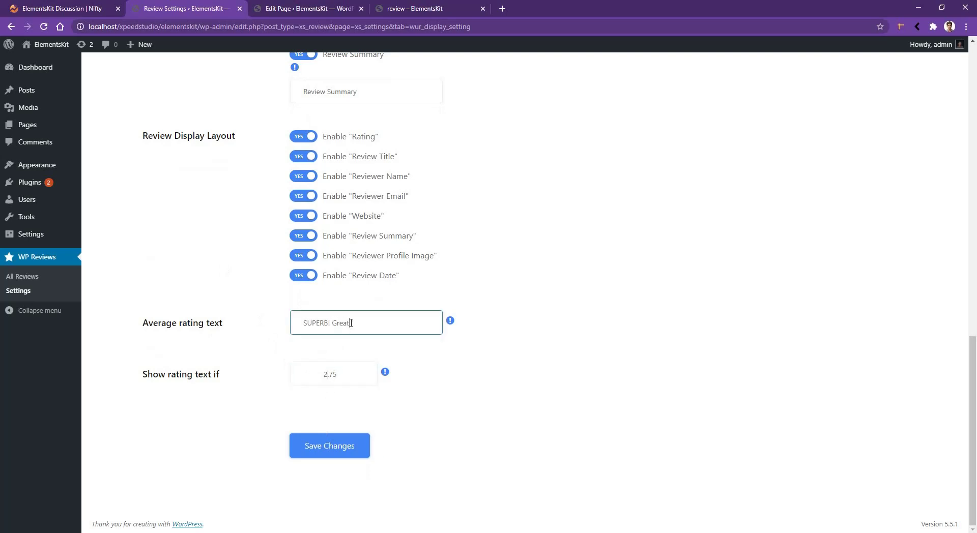
left_click(320, 447)
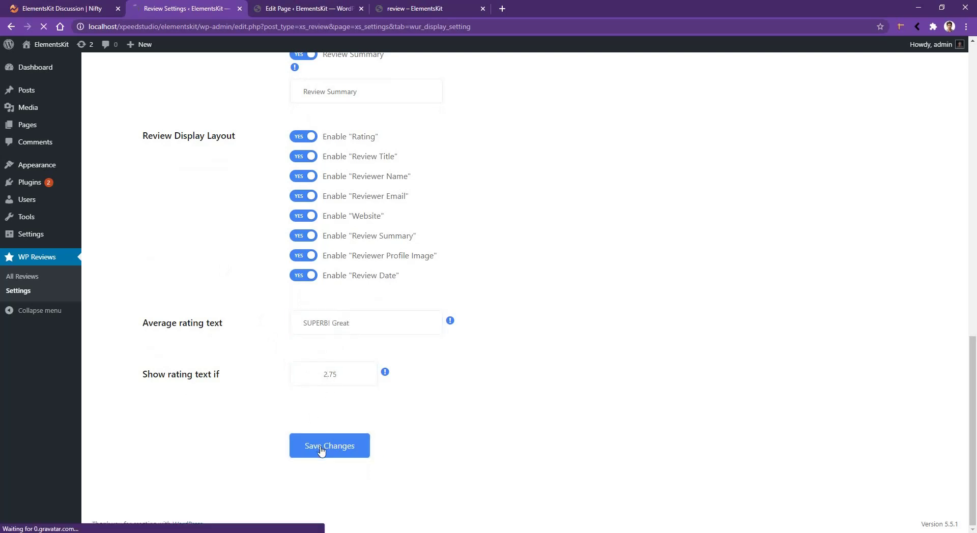
Step: Reload the review page preview and examine the average score and rating text in the Overview section
left_click(416, 9)
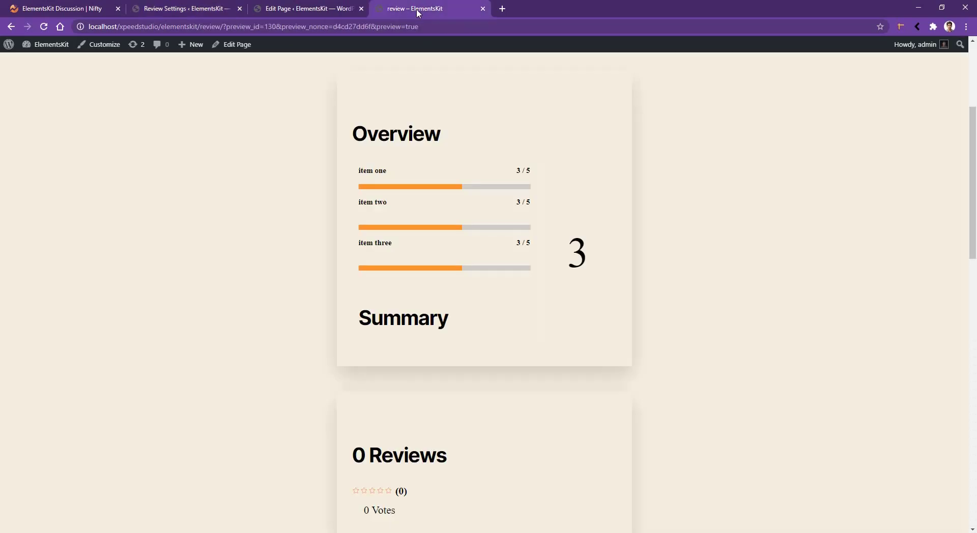
left_click(45, 27)
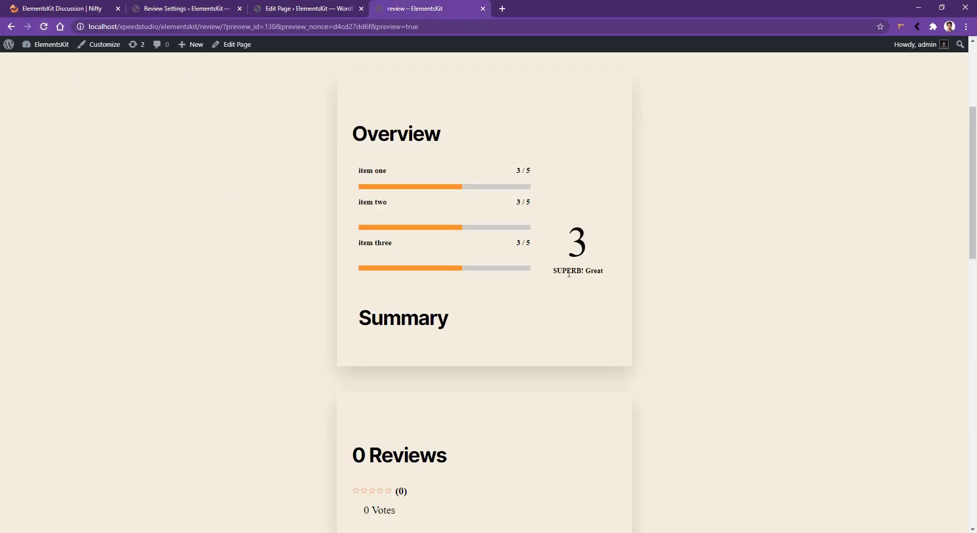
double_click(572, 242)
left_click(525, 306)
Step: Return to the plugin's display settings and set the review location to Before Content
left_click(183, 8)
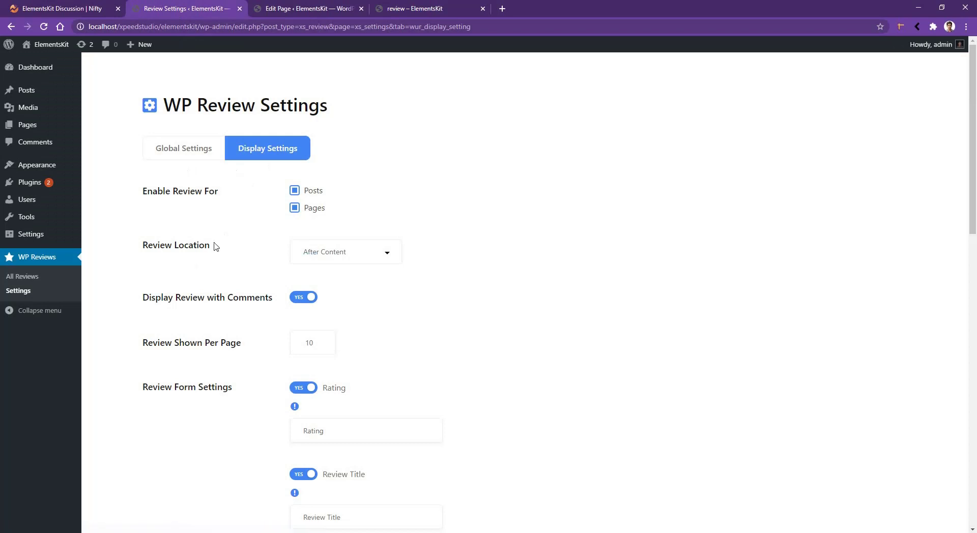
left_click(348, 261)
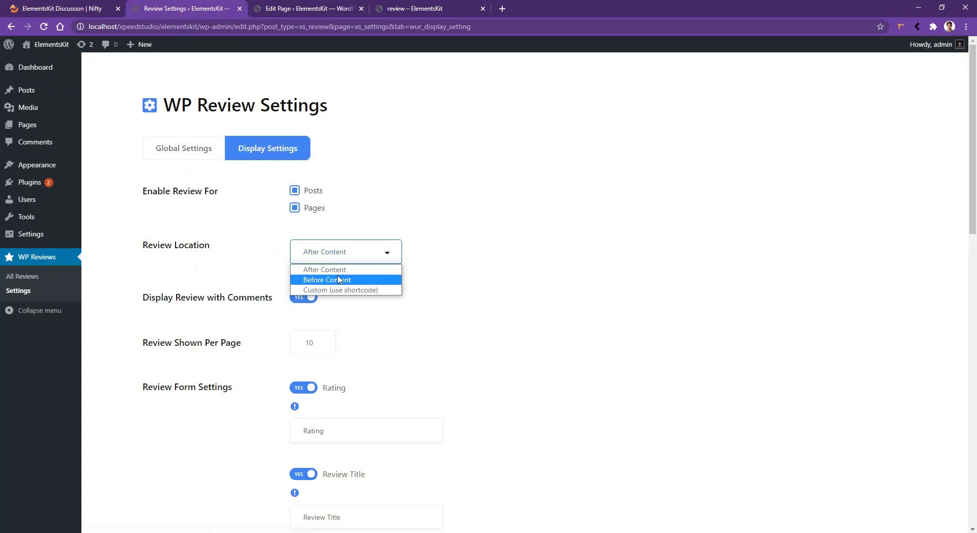
left_click(336, 281)
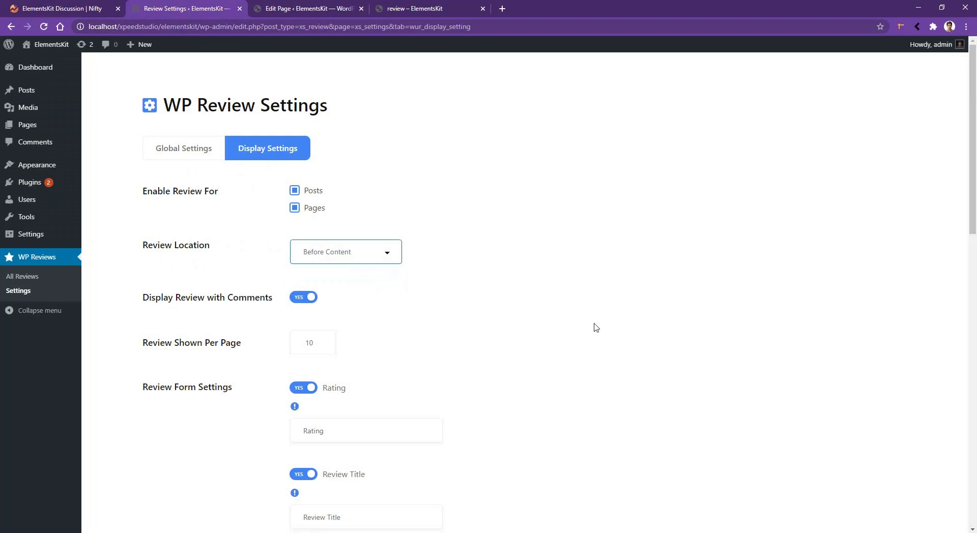